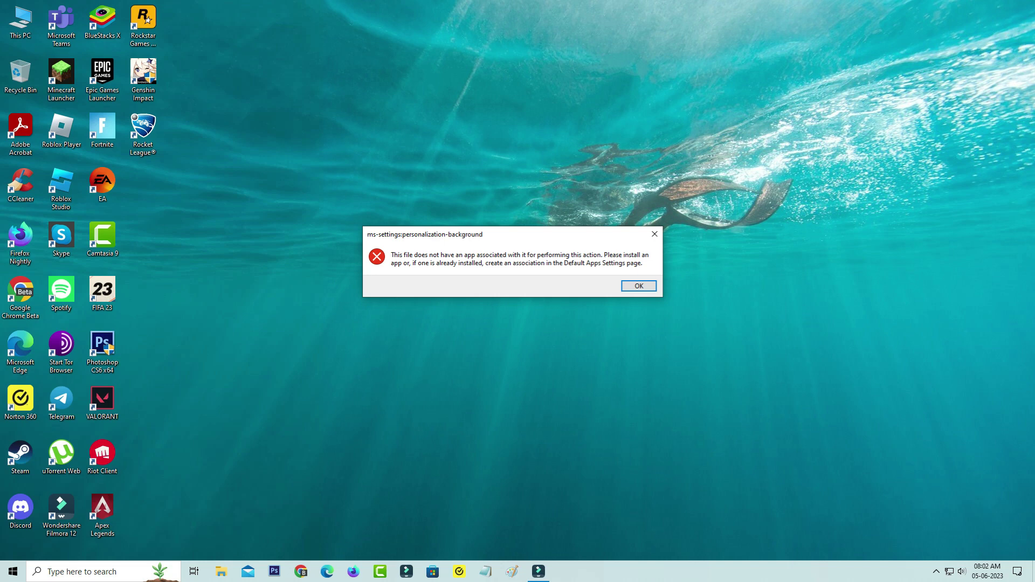
# Dismiss the error saying ms-settings:personalization-background has no associated app.
pyautogui.click(654, 233)
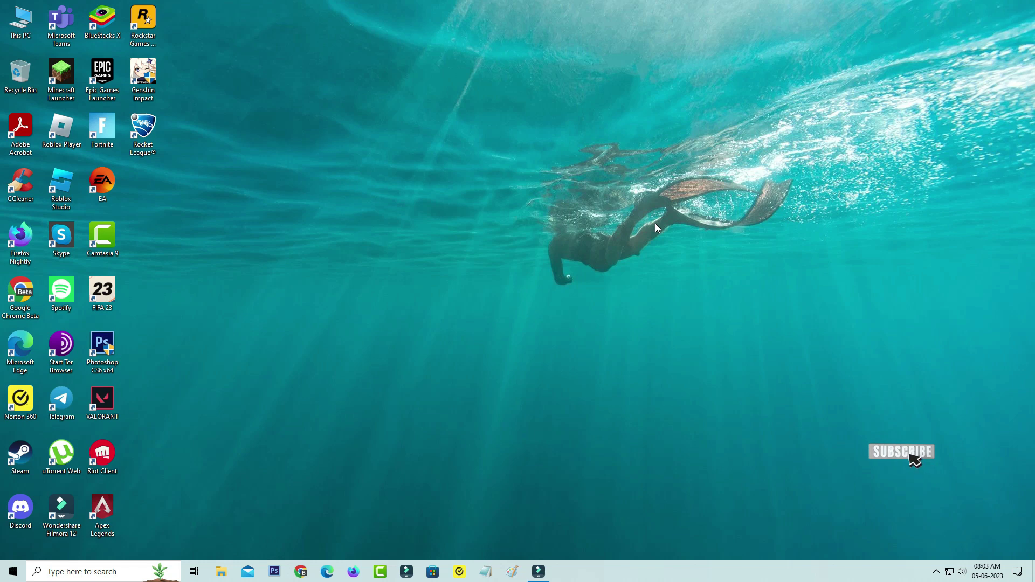
# Go from Settings > Apps to the classic Programs and Features list.
pyautogui.press('super')
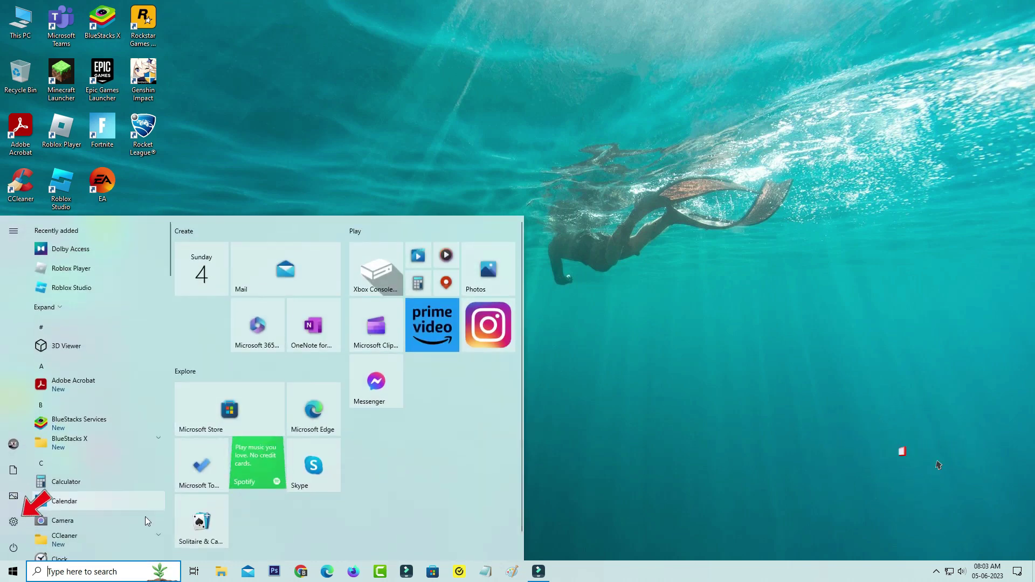
pyautogui.click(14, 520)
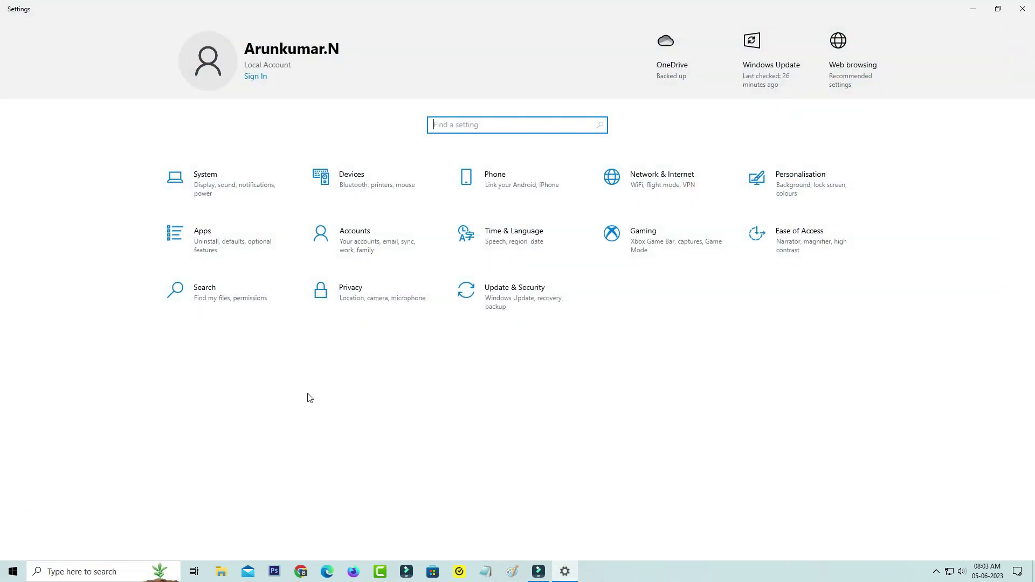
pyautogui.click(225, 234)
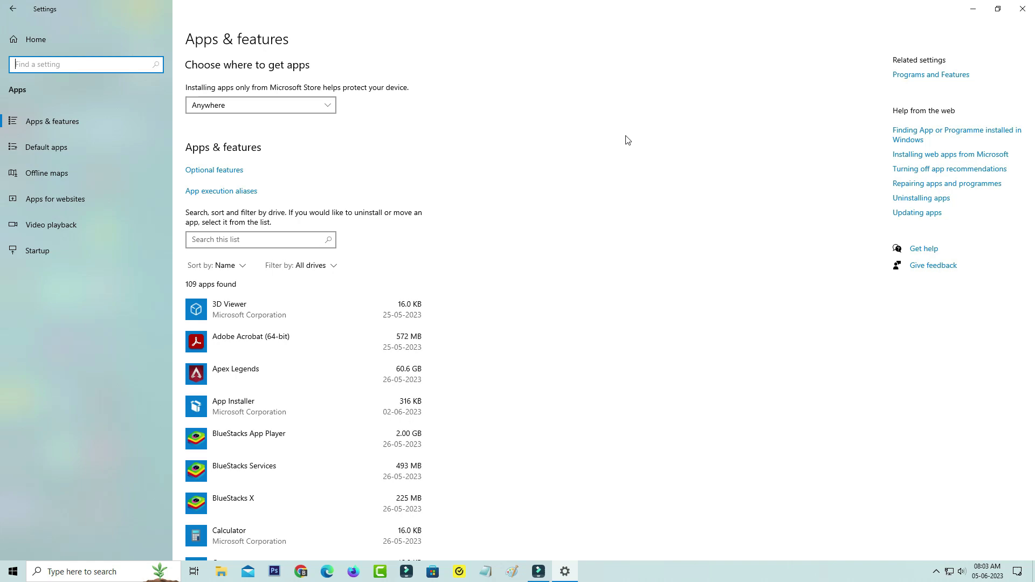
pyautogui.click(915, 76)
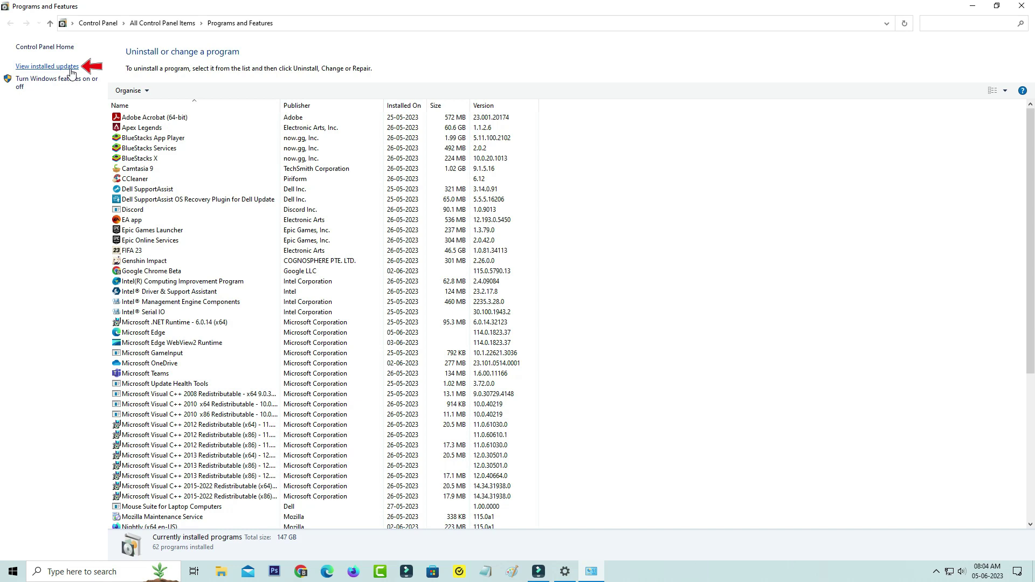
# Uninstall Update for Microsoft Windows (KB5026516) from the installed updates list.
pyautogui.click(72, 67)
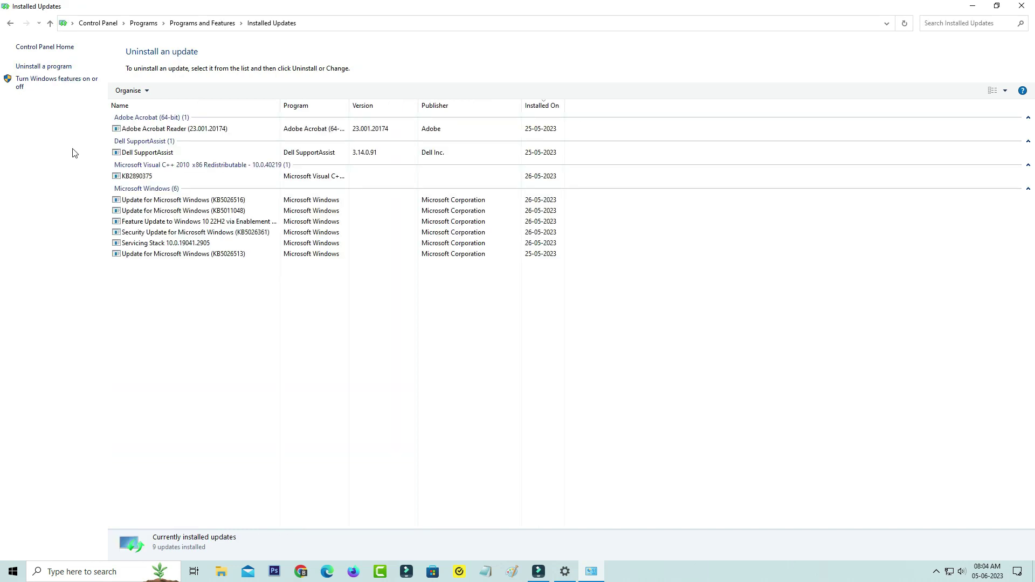
pyautogui.click(165, 201)
pyautogui.rightClick(166, 201)
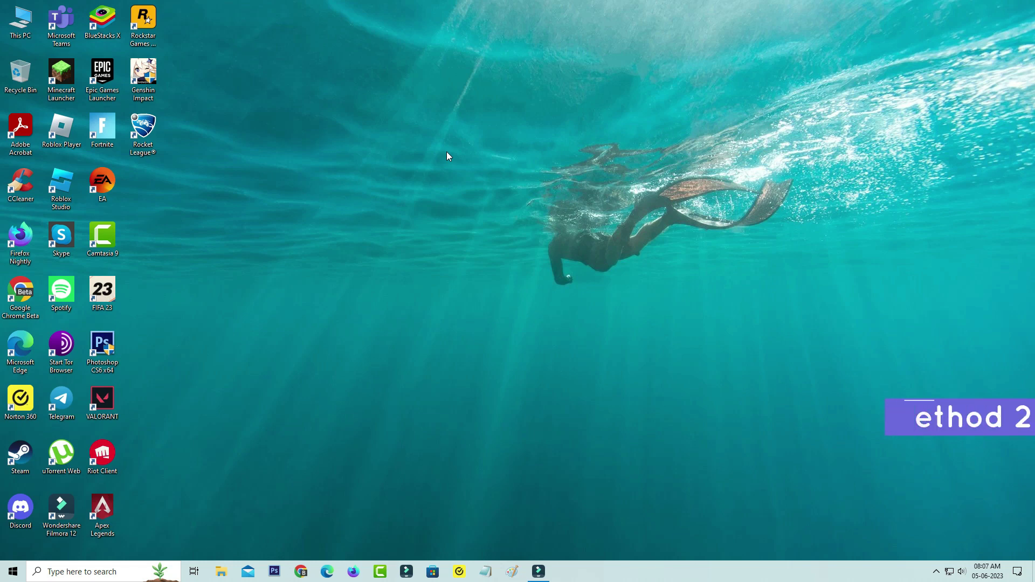
# Launch Registry Editor and navigate to the HKEY_CLASSES_ROOT\lnkfile key.
pyautogui.press('super+s')
pyautogui.write('reg')
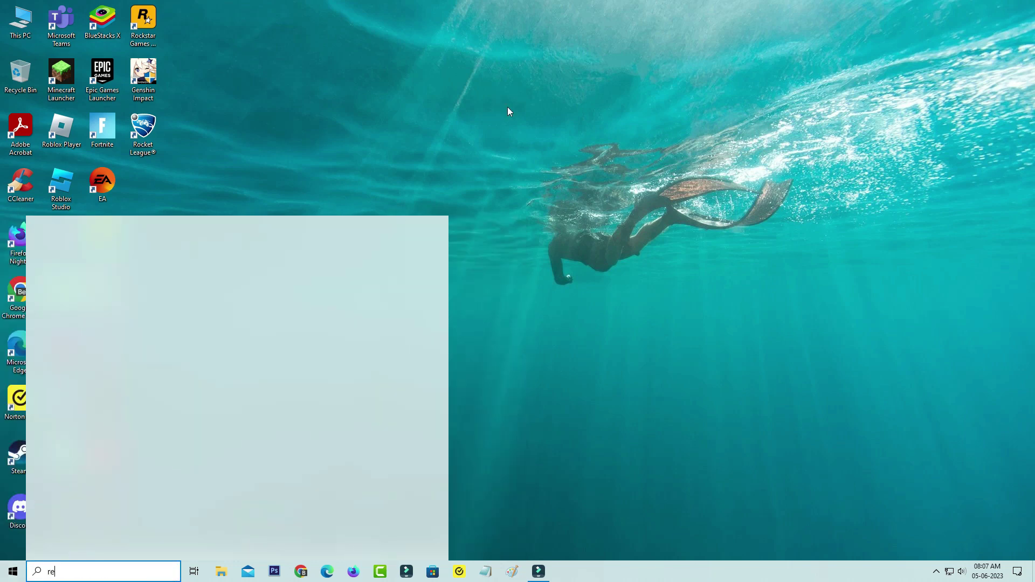
pyautogui.click(139, 269)
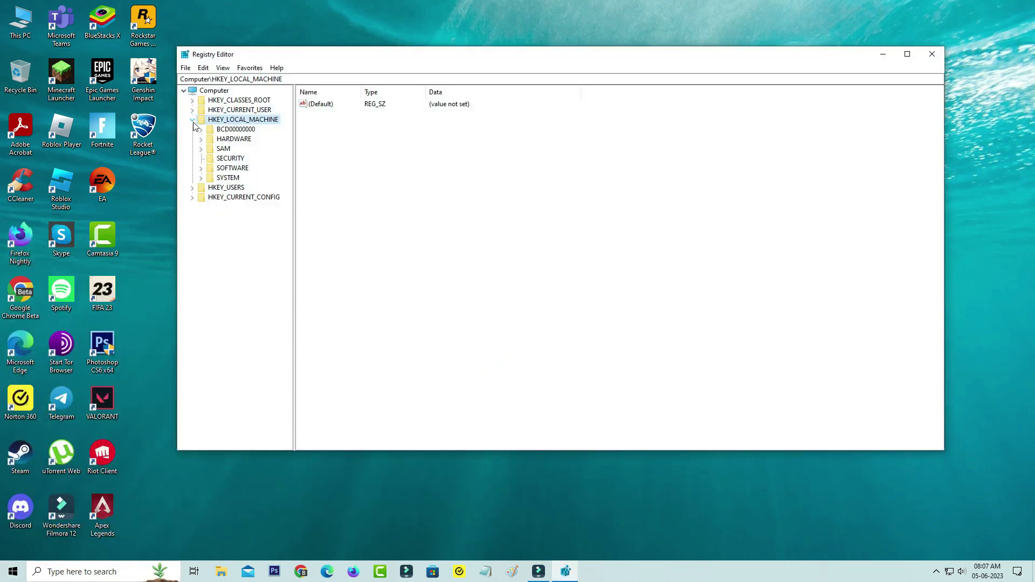
pyautogui.click(193, 120)
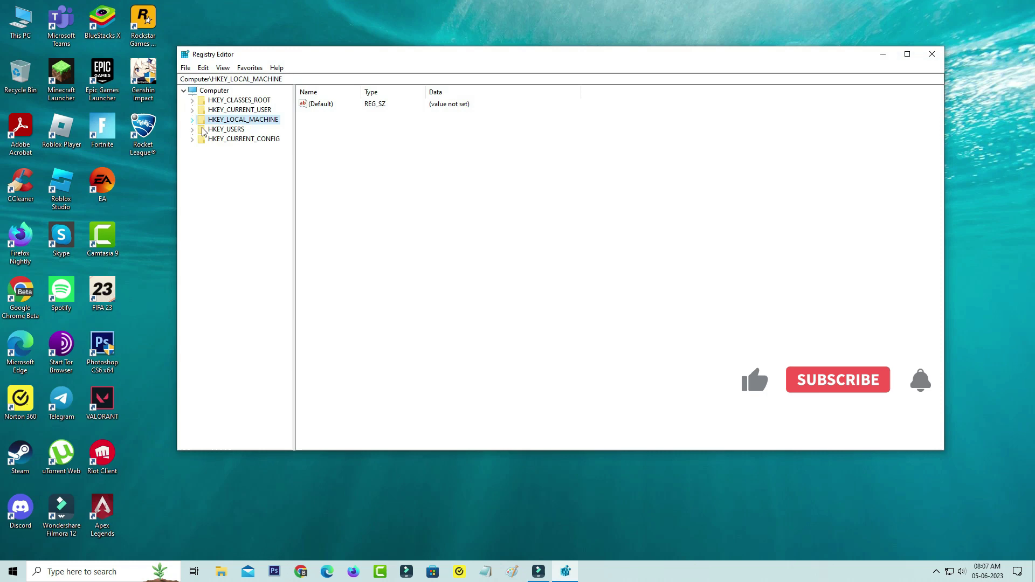
pyautogui.click(240, 100)
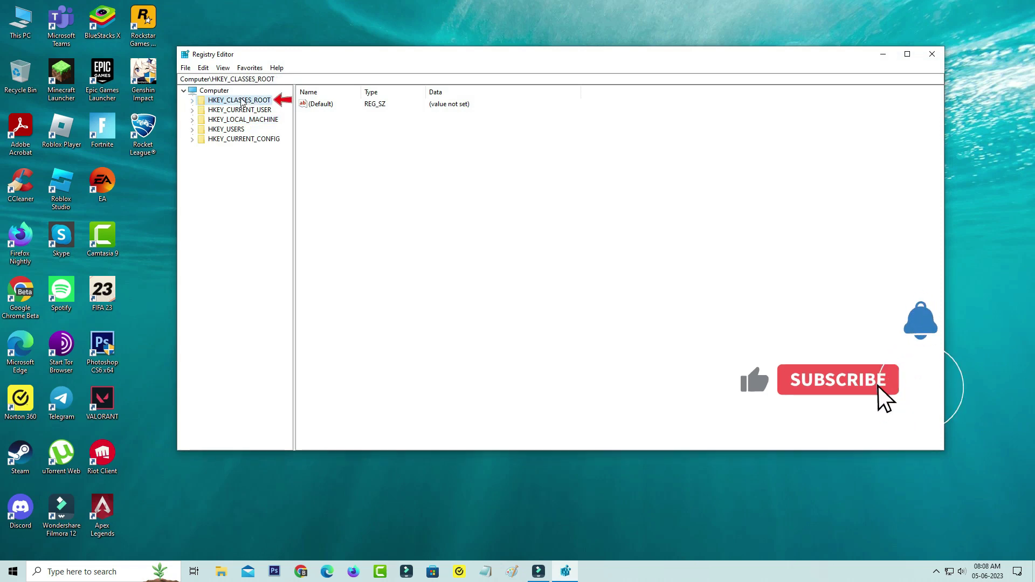
pyautogui.click(192, 101)
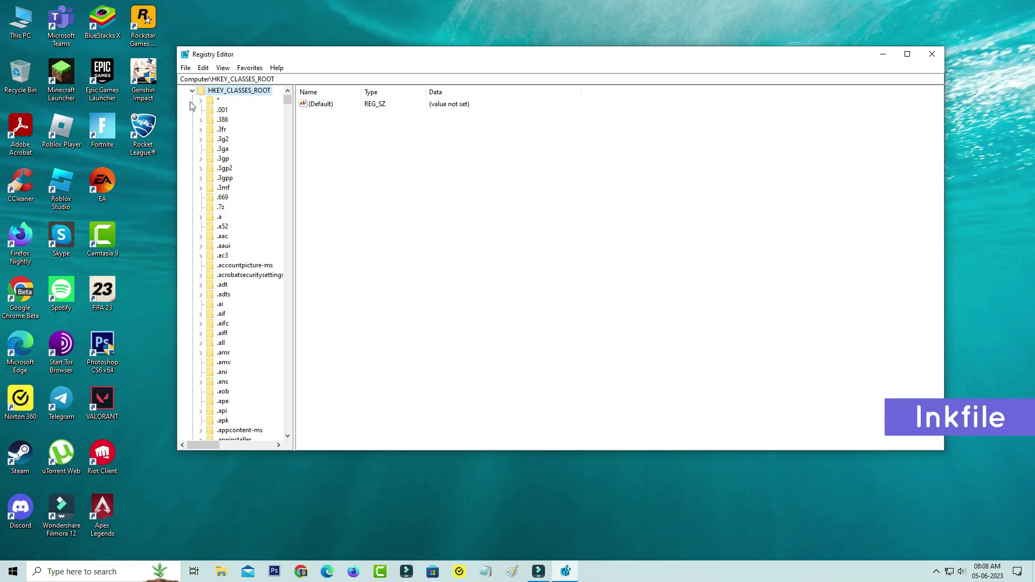
pyautogui.scroll(-15, 250, 169)
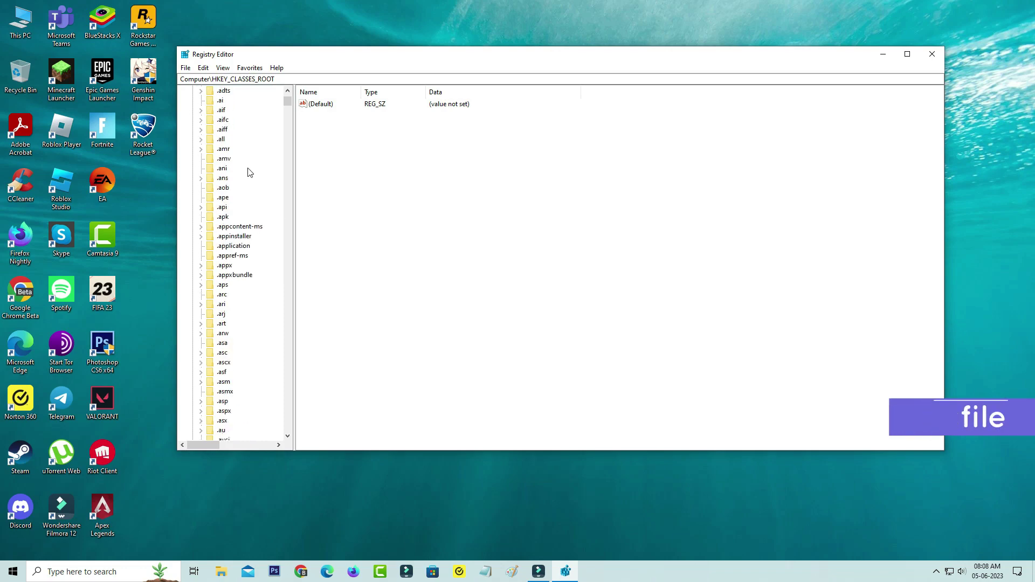
pyautogui.moveTo(290, 102); pyautogui.dragTo(261, 230)
pyautogui.scroll(3, 240, 217)
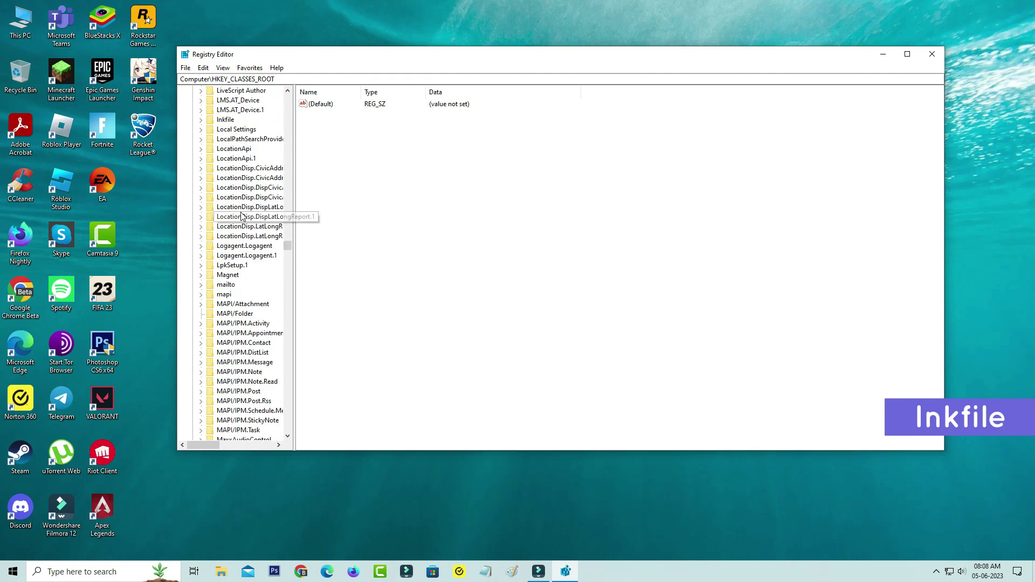
pyautogui.click(226, 151)
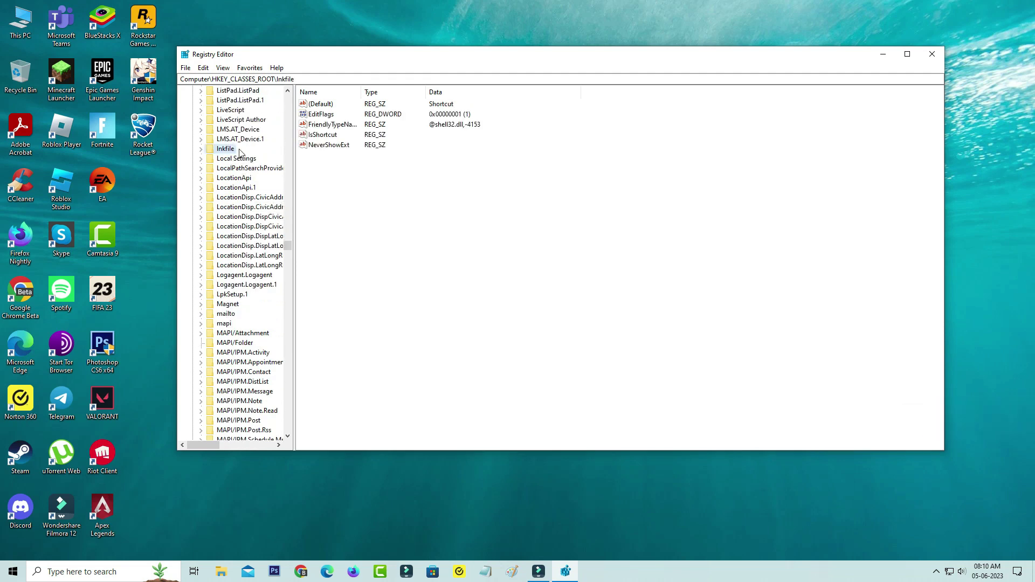
# Delete the IsShortcut value from lnkfile and close Registry Editor.
pyautogui.click(325, 137)
pyautogui.press('Delete')
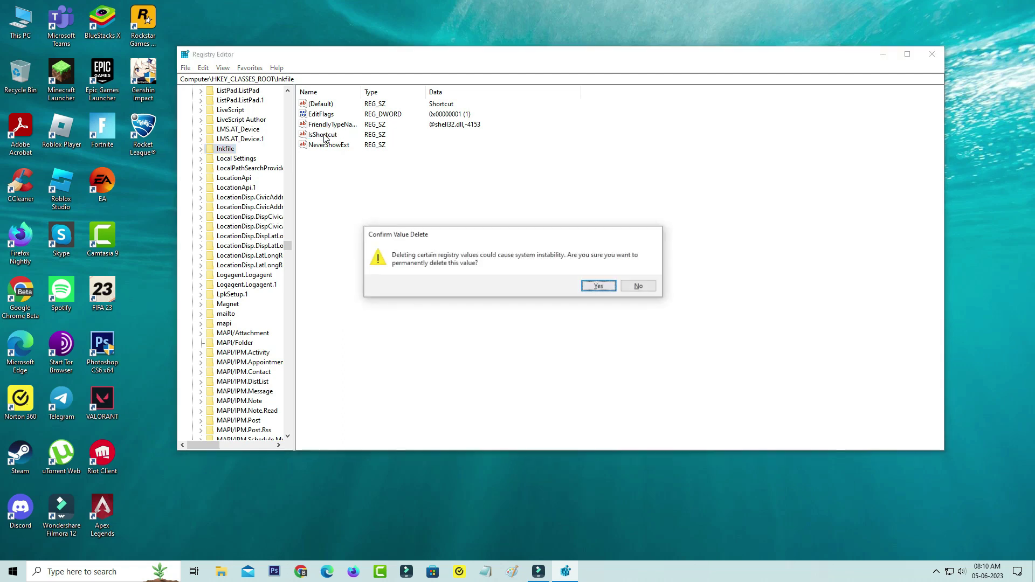
pyautogui.click(597, 287)
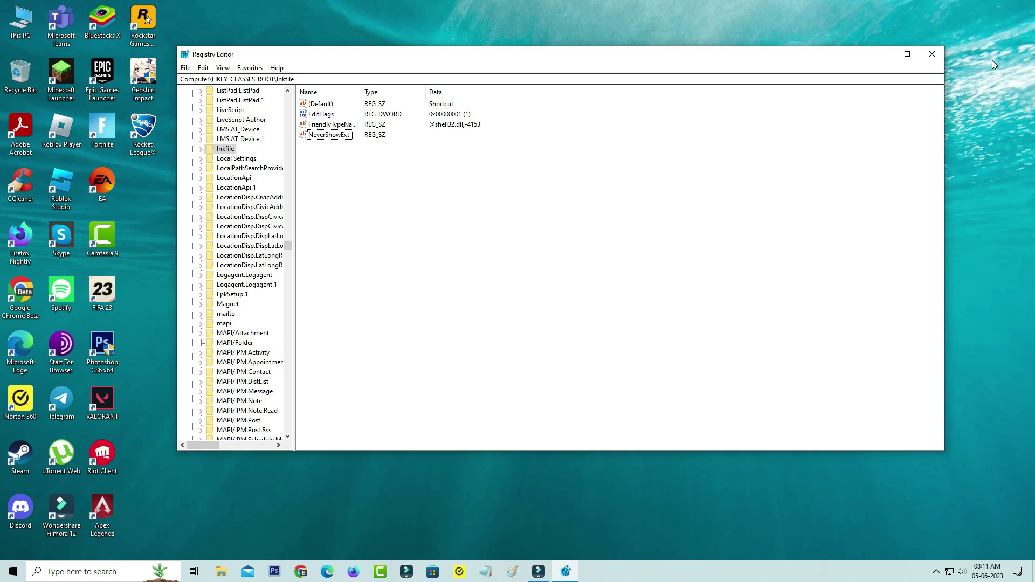
pyautogui.click(932, 54)
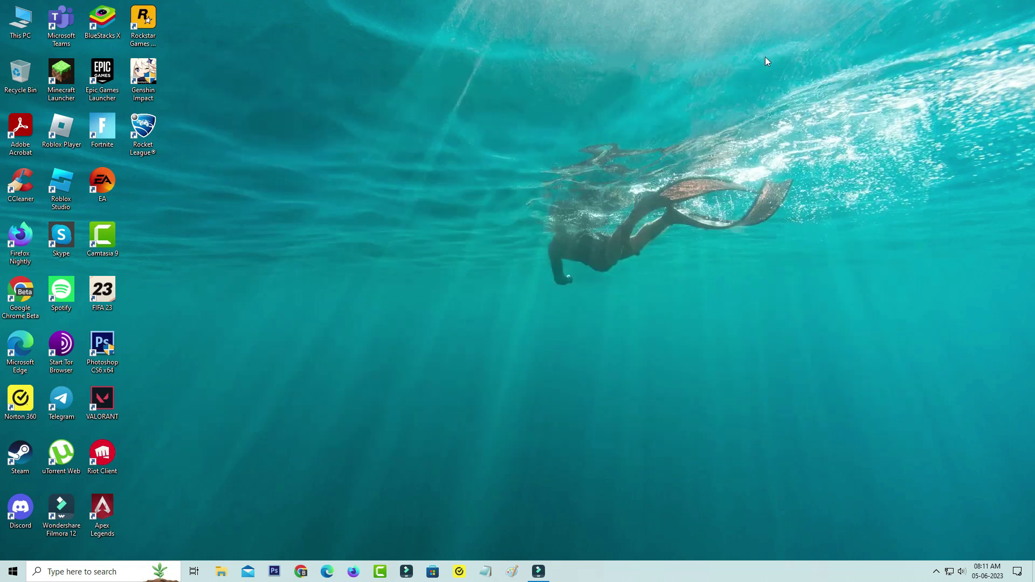
# Launch Command Prompt as administrator.
pyautogui.press('super')
pyautogui.write('cm')
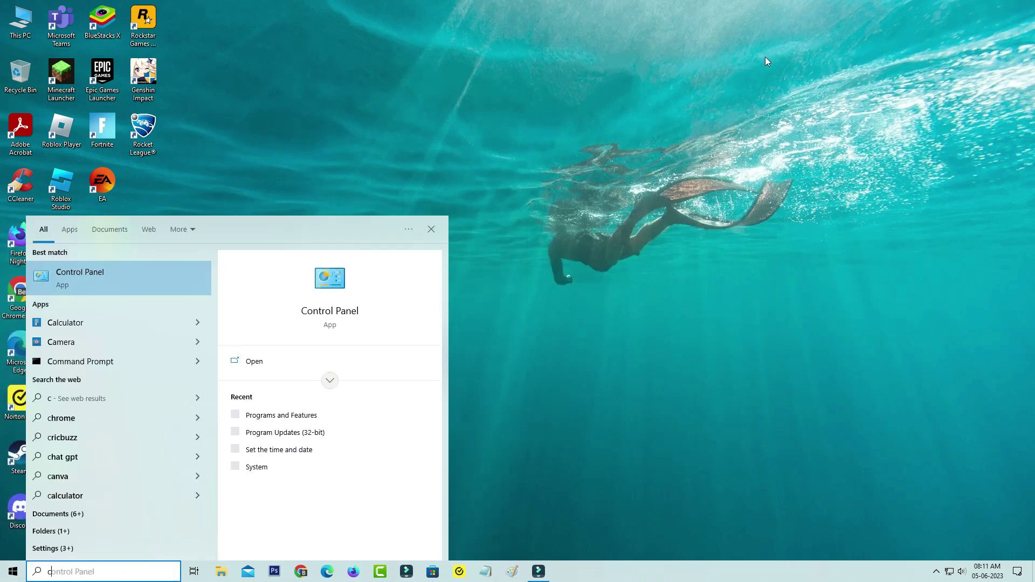
pyautogui.rightClick(172, 279)
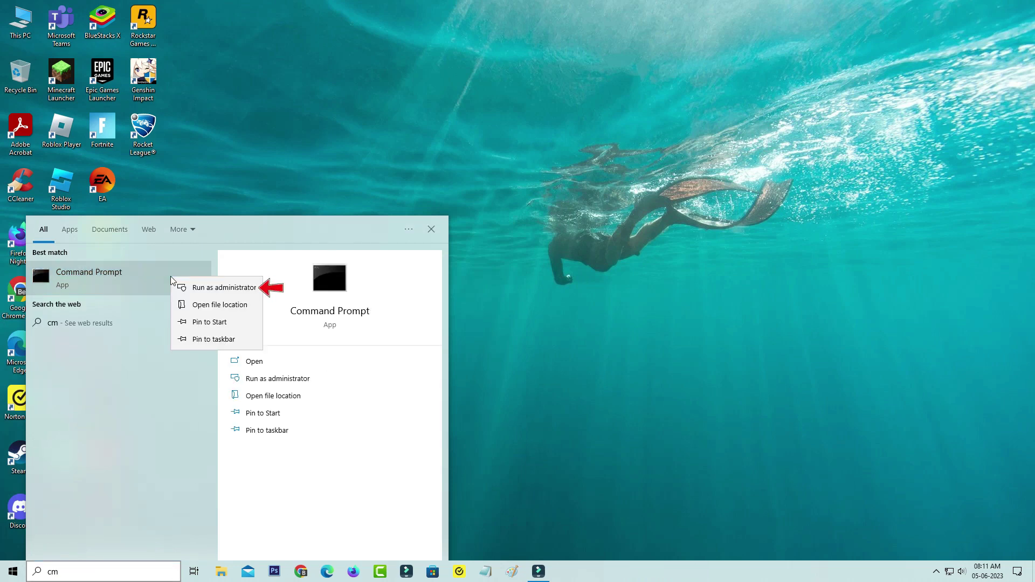
pyautogui.click(204, 289)
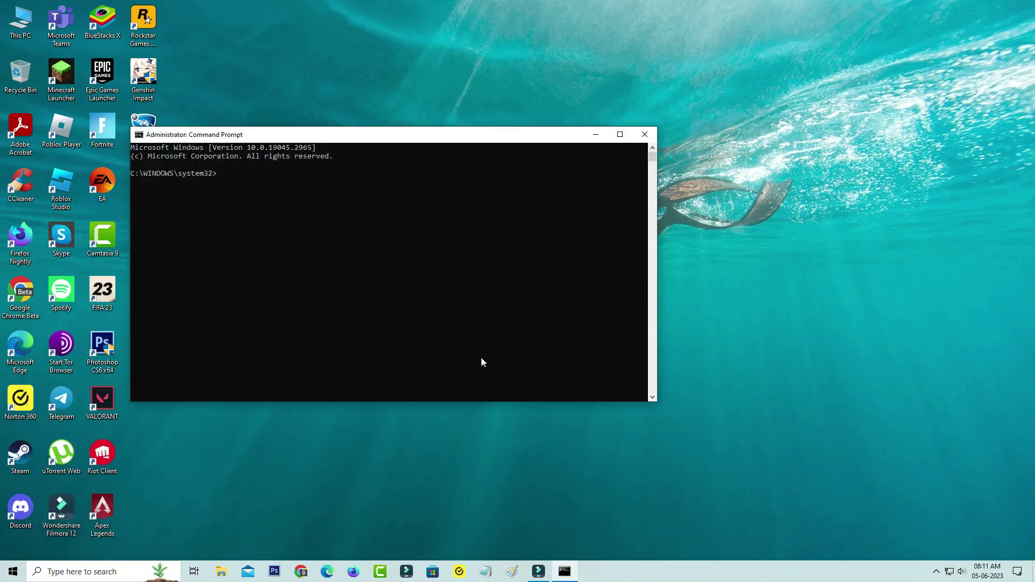
# Run DISM /Online /Cleanup-Image with /CheckHealth, /ScanHealth and /RestoreHealth.
pyautogui.rightClick(506, 183)
pyautogui.press('Return')
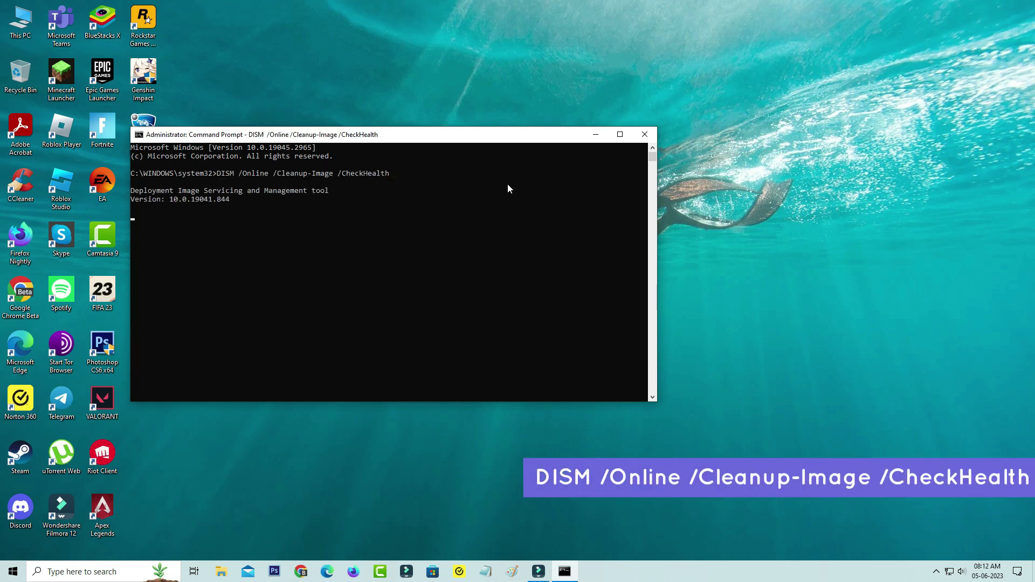
pyautogui.rightClick(398, 305)
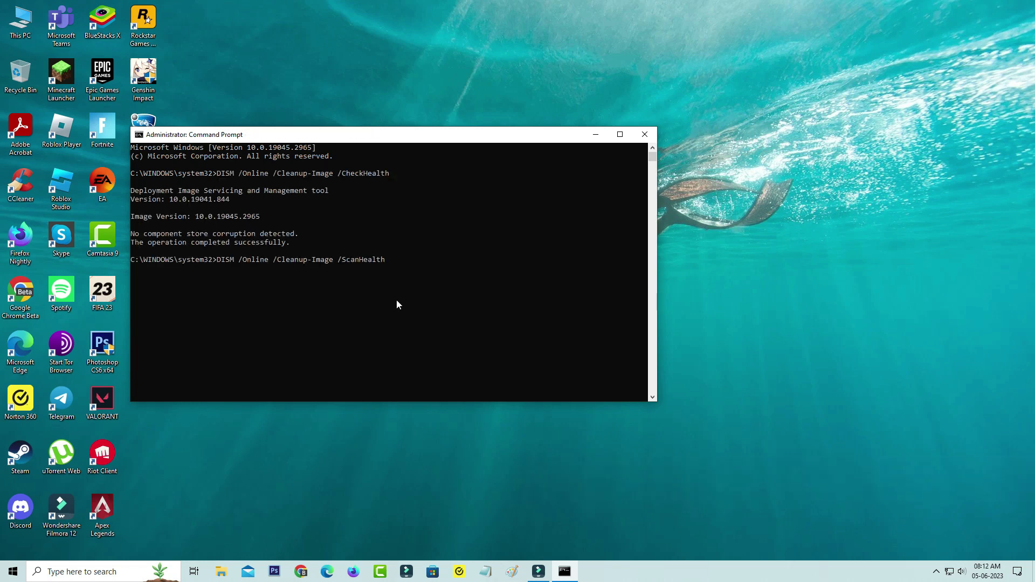
pyautogui.press('Return')
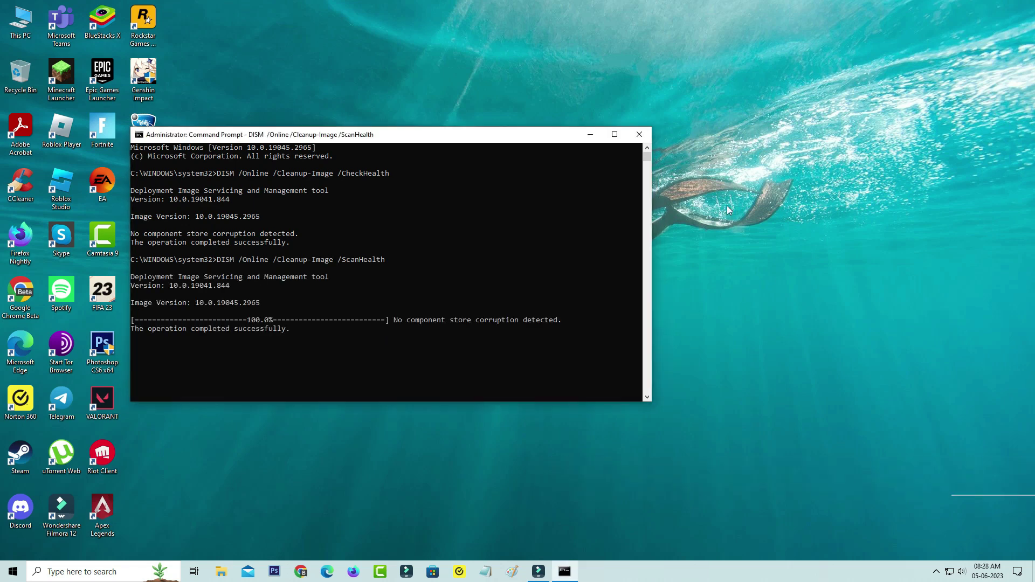
pyautogui.press('Return')
pyautogui.press('Return')
pyautogui.press('Return')
pyautogui.press('Return')
pyautogui.press('Return')
pyautogui.write('DISM /Online /Cleanup-Image /RestoreHealth')
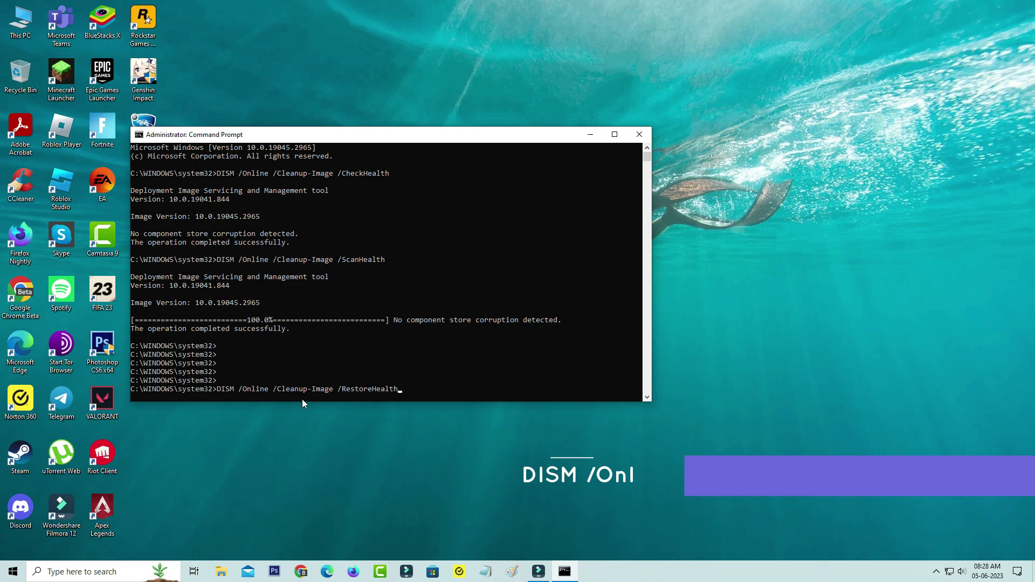
pyautogui.press('Return')
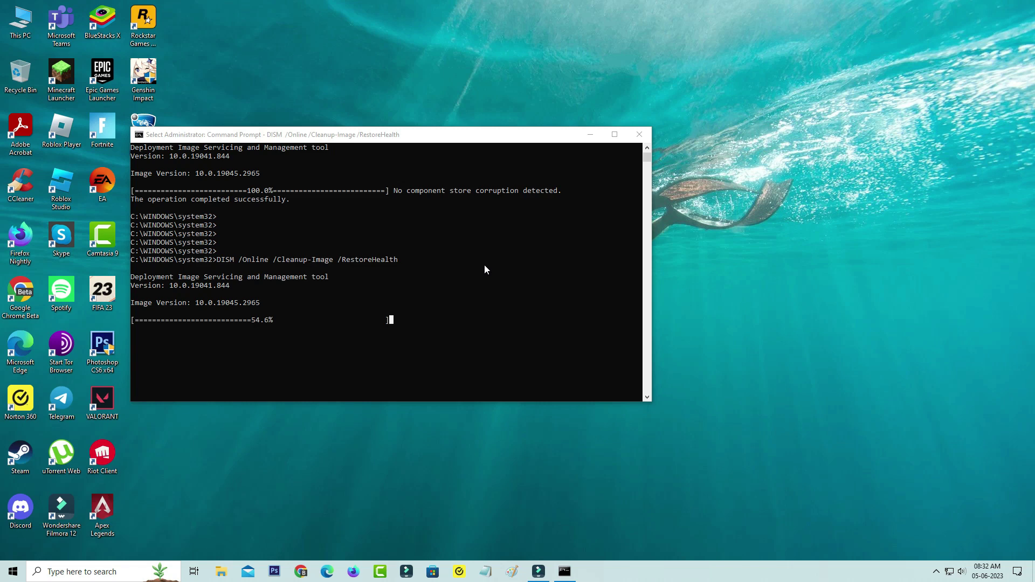
# Close Command Prompt and restart Windows from the Alt+F4 shut down dialog.
pyautogui.click(639, 134)
pyautogui.hotkey('alt', 'F4')
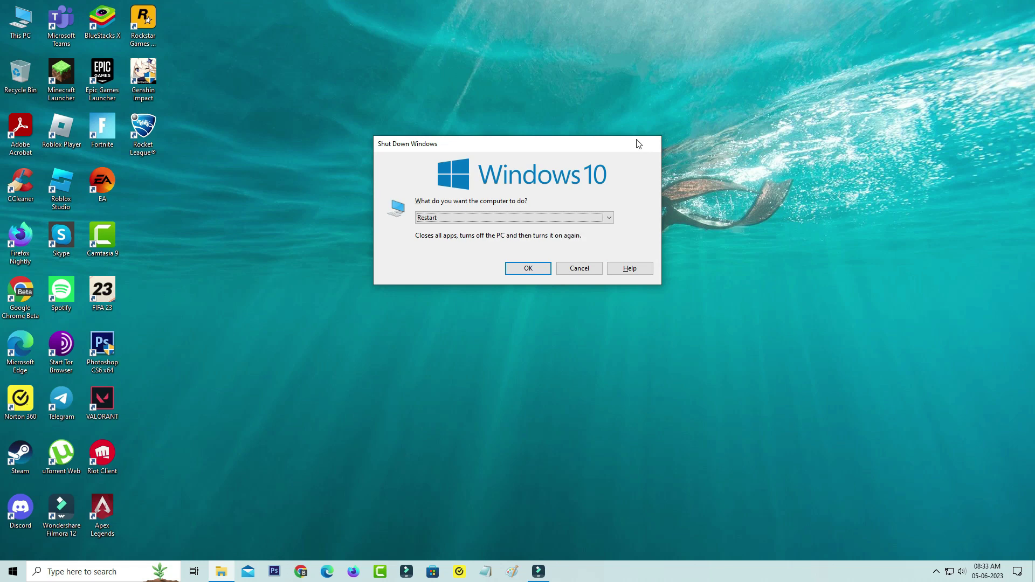
pyautogui.press('Return')
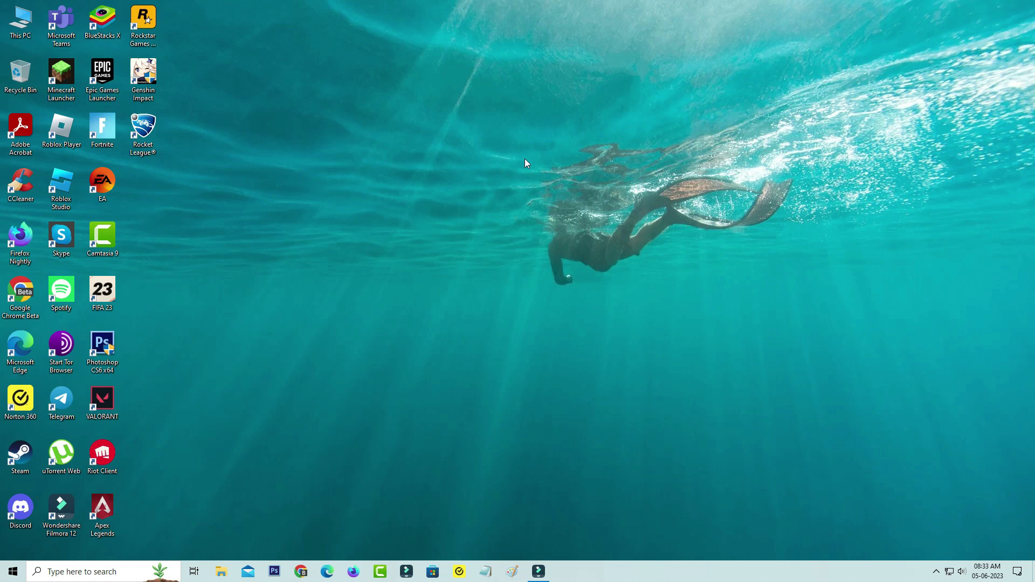
# Choose Personalise from the desktop right-click menu to load the Background settings.
pyautogui.rightClick(525, 159)
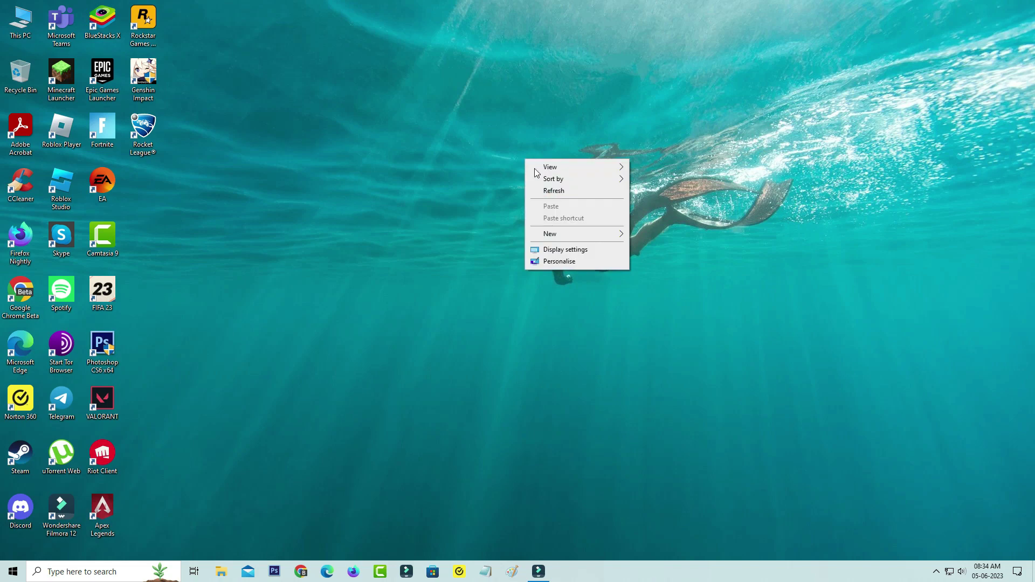
pyautogui.click(571, 263)
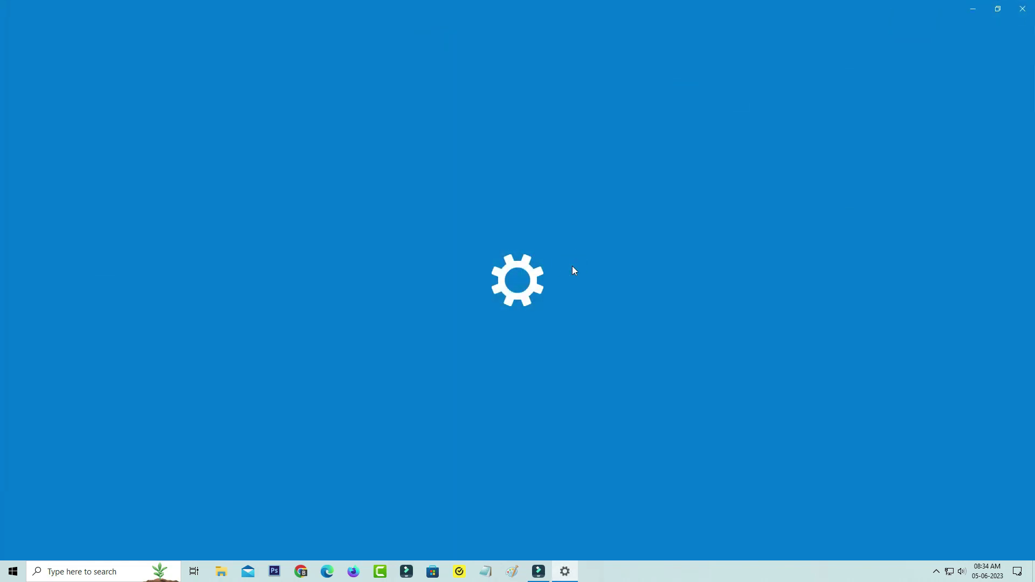